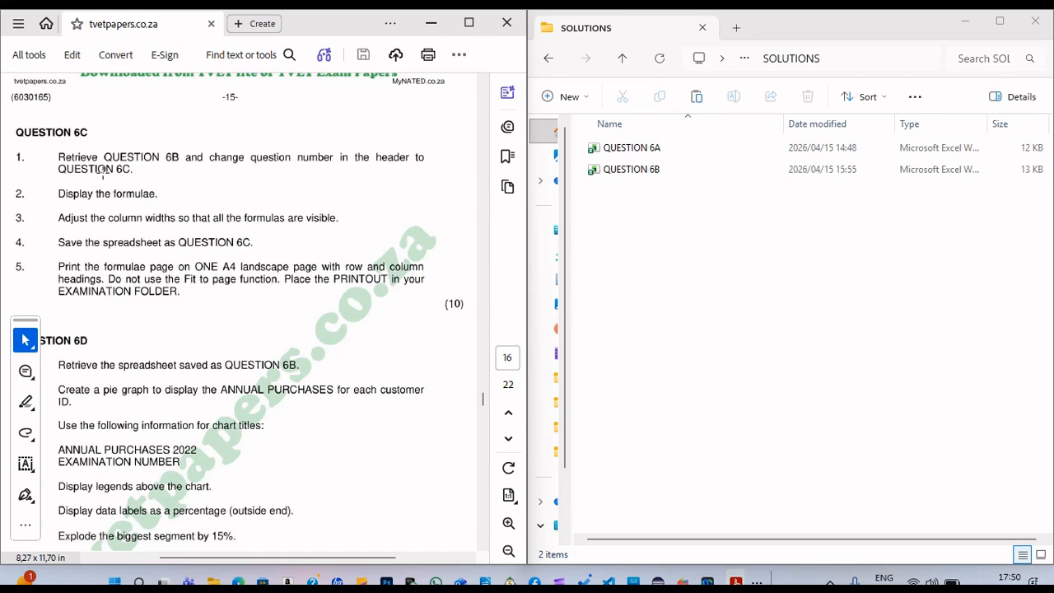
# Step: Open the QUESTION 6B workbook from the SOLUTIONS folder and maximize its window
pyautogui.click(665, 182)
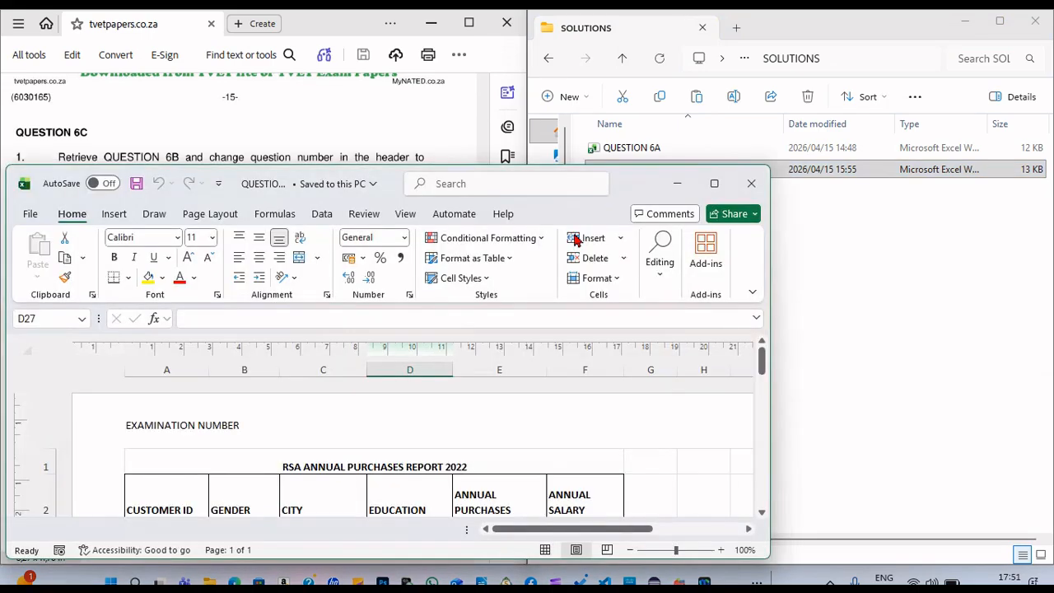
pyautogui.click(714, 183)
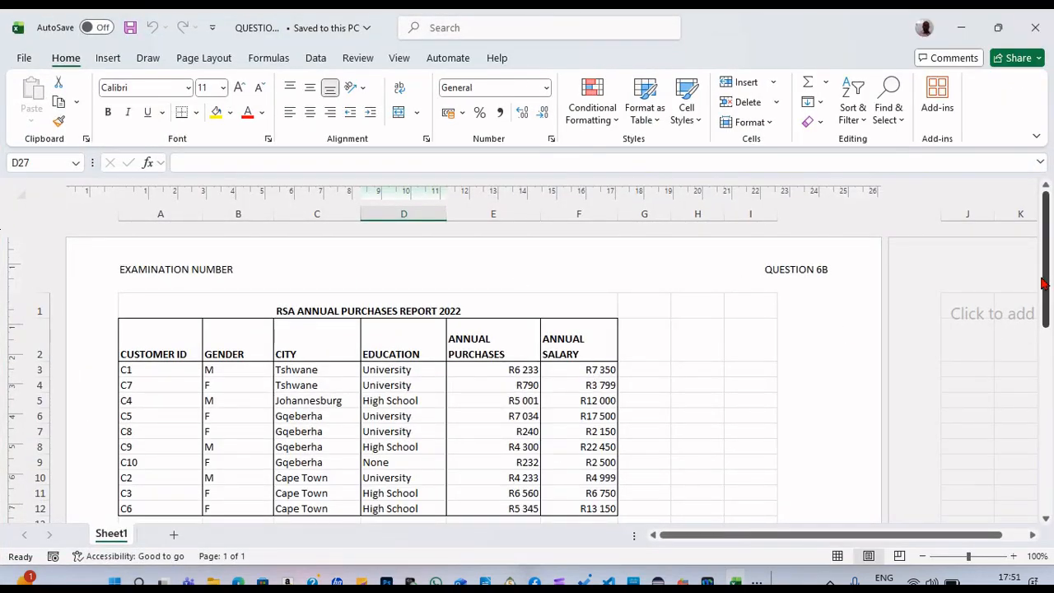
pyautogui.moveTo(1048, 294)
pyautogui.mouseDown()
pyautogui.moveTo(990, 531)
pyautogui.moveTo(1051, 273)
pyautogui.mouseUp()
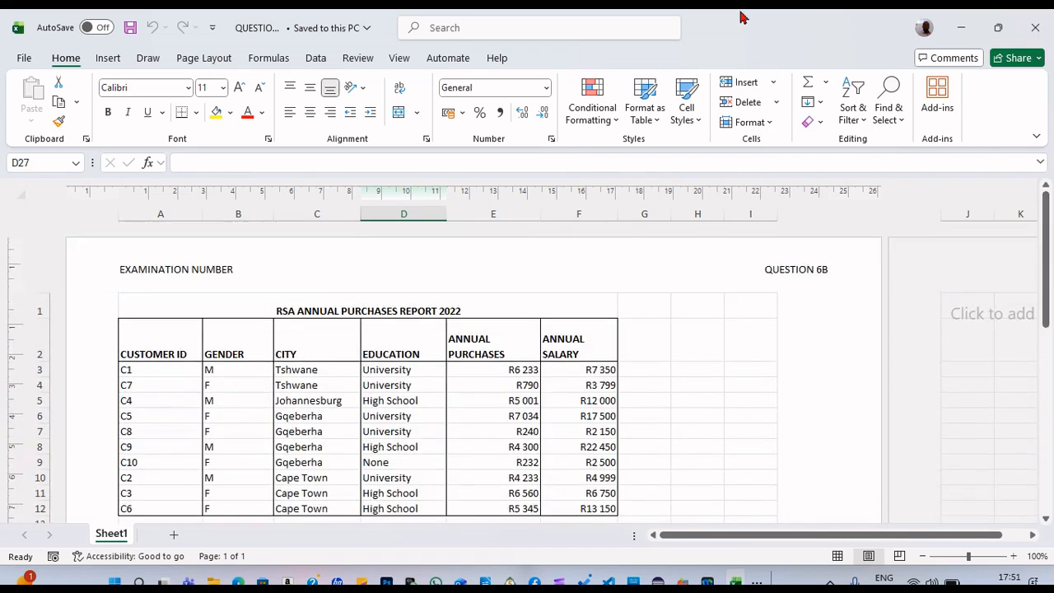
pyautogui.moveTo(743, 21); pyautogui.dragTo(1052, 233)
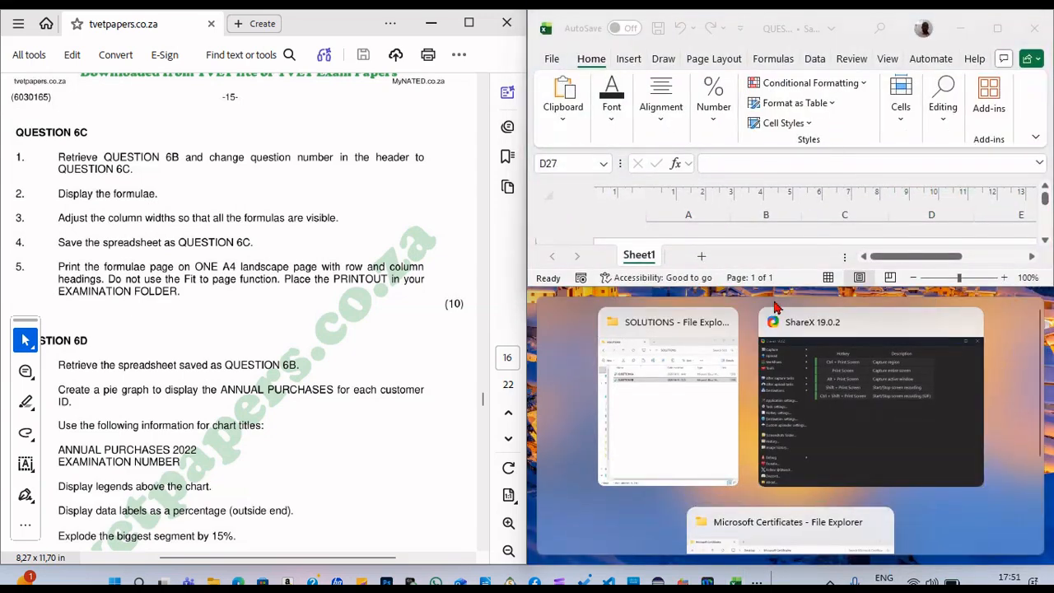
pyautogui.moveTo(794, 292); pyautogui.dragTo(776, 570)
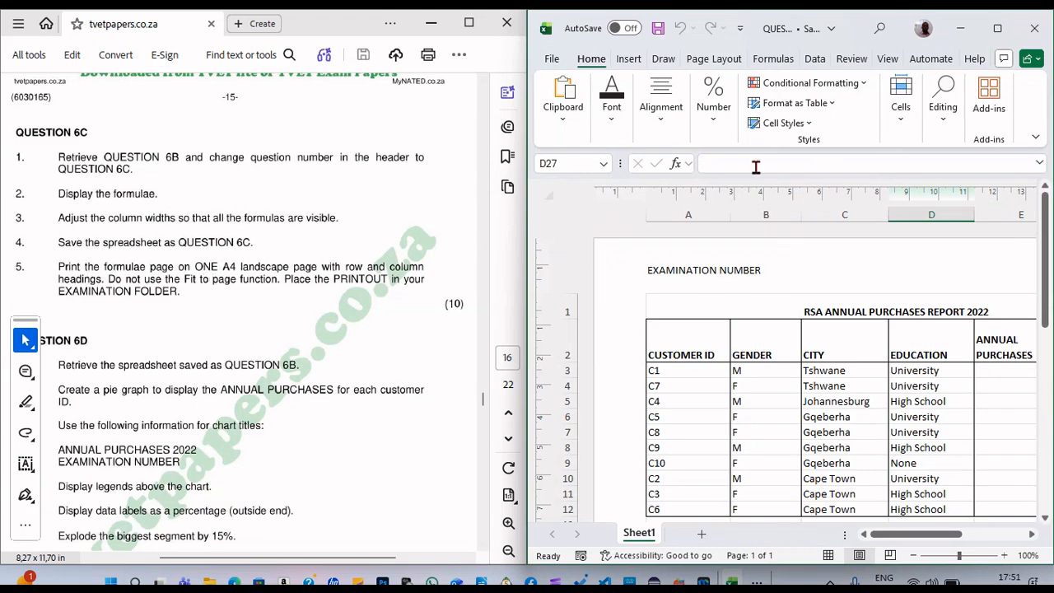
pyautogui.click(996, 31)
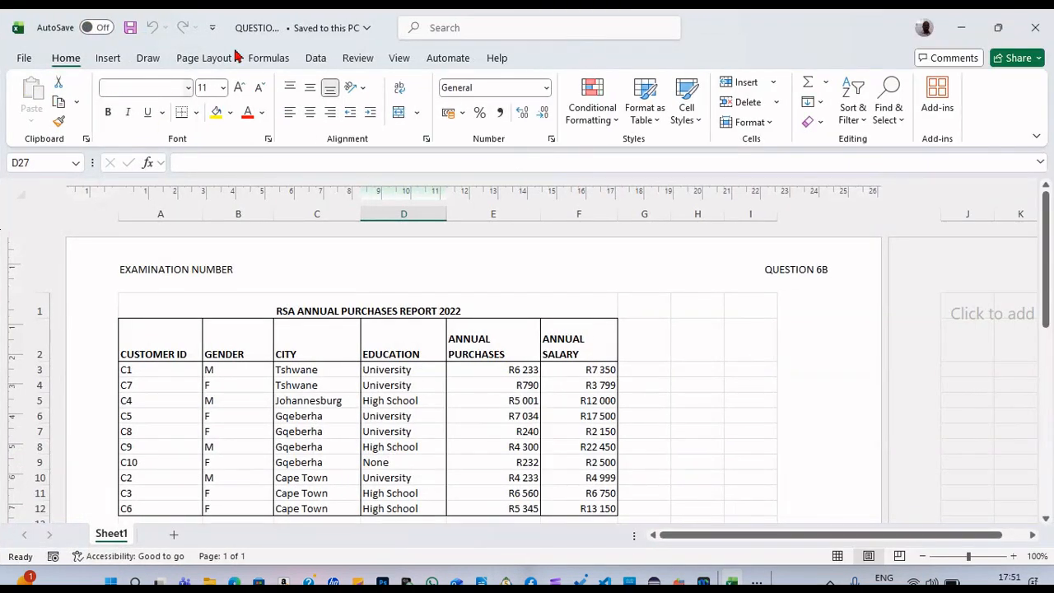
# Step: Display the worksheet's formulas instead of their results and select the None annual salary formula in B25
pyautogui.click(278, 63)
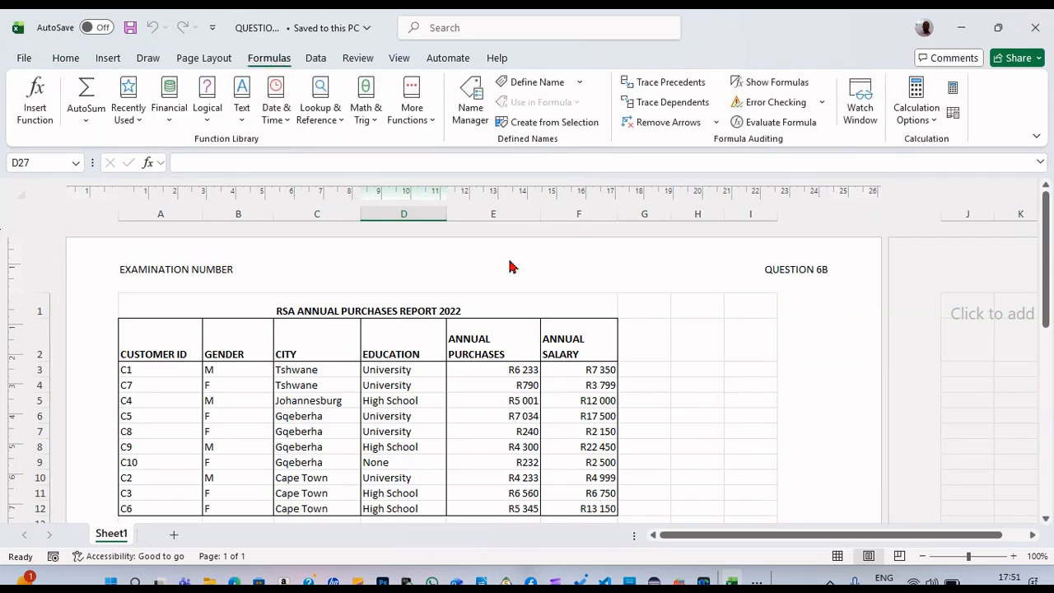
pyautogui.click(756, 84)
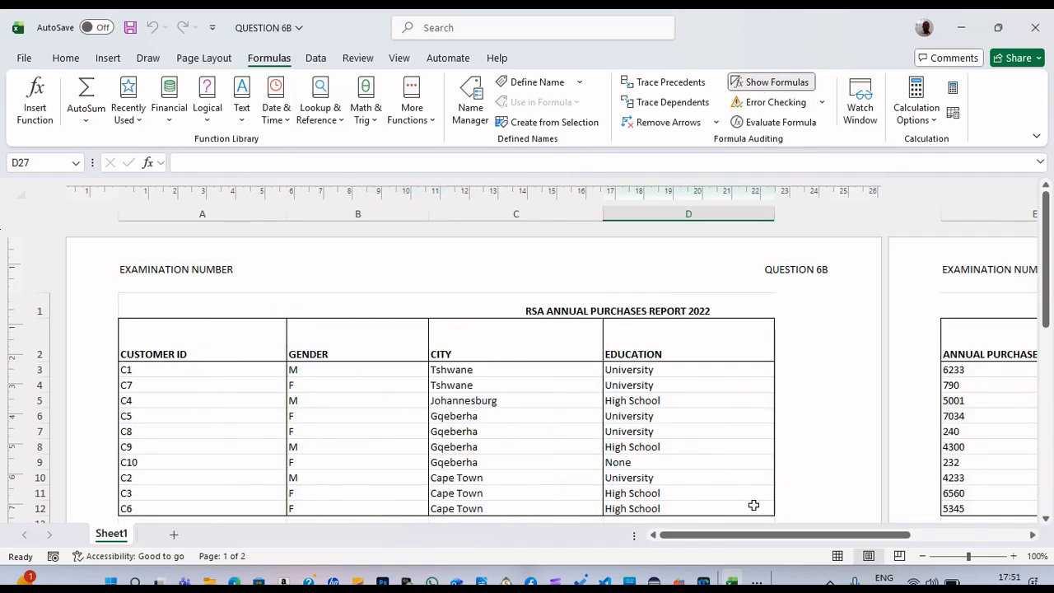
pyautogui.moveTo(792, 537); pyautogui.dragTo(979, 545)
pyautogui.moveTo(1046, 300); pyautogui.dragTo(1035, 470)
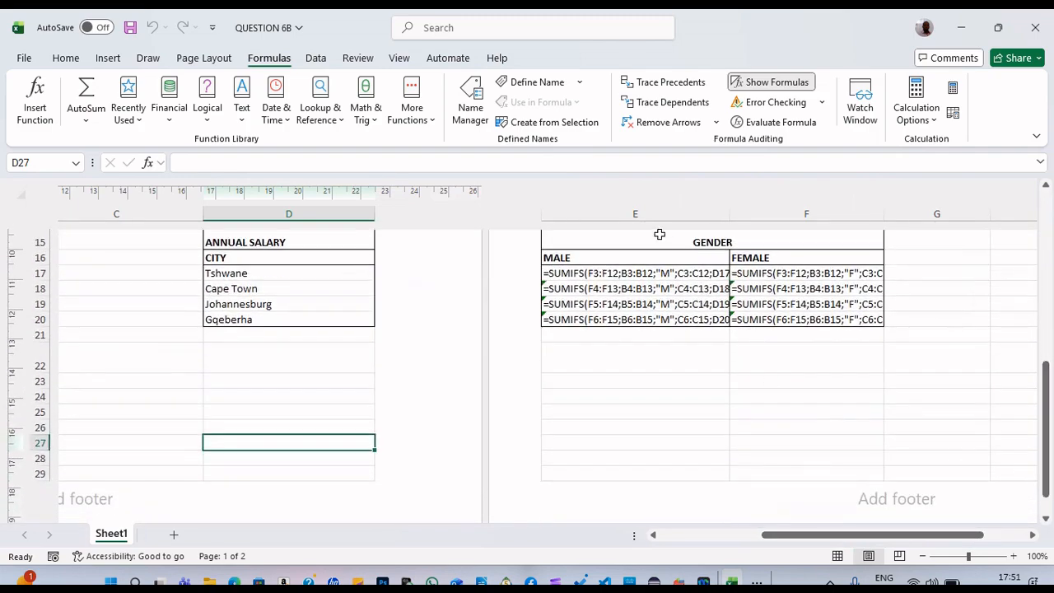
pyautogui.moveTo(844, 537); pyautogui.dragTo(604, 536)
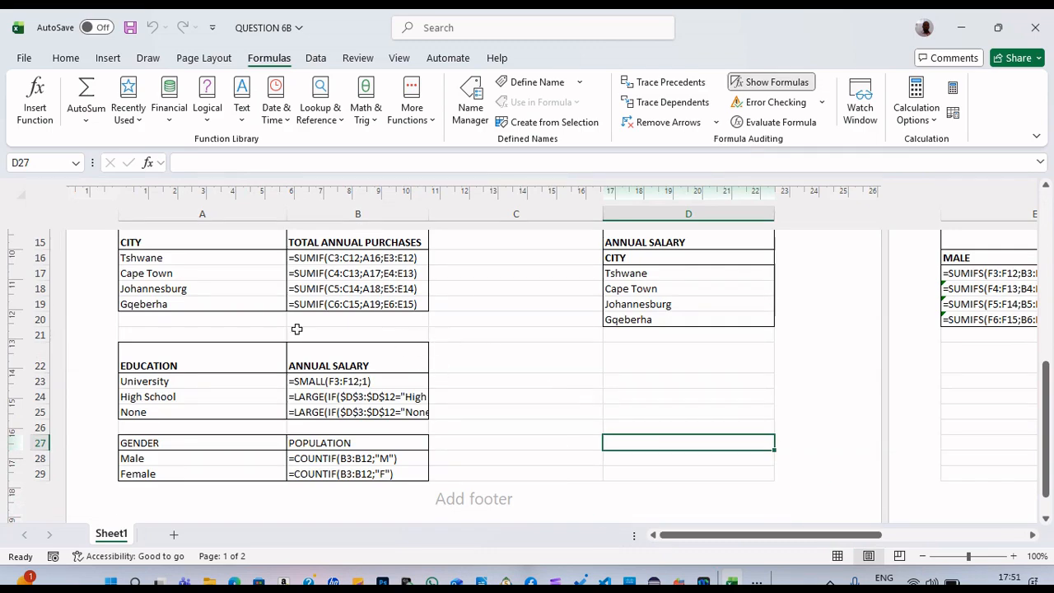
pyautogui.click(369, 410)
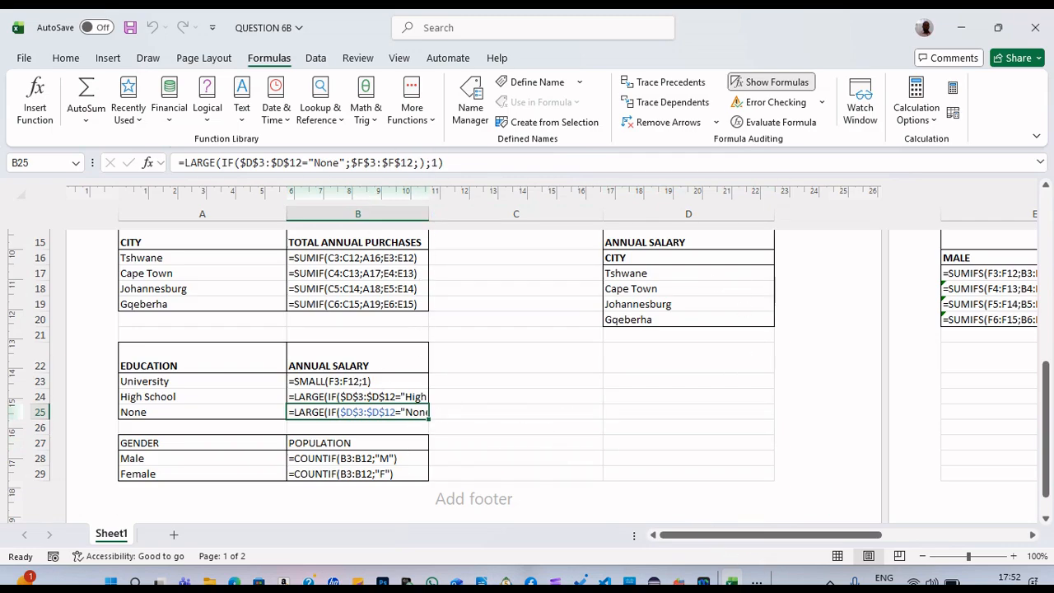
# Step: Following the Question 6C instructions in the PDF, fit column B to its longest formula and narrow column A to its text
pyautogui.click(756, 581)
pyautogui.click(771, 536)
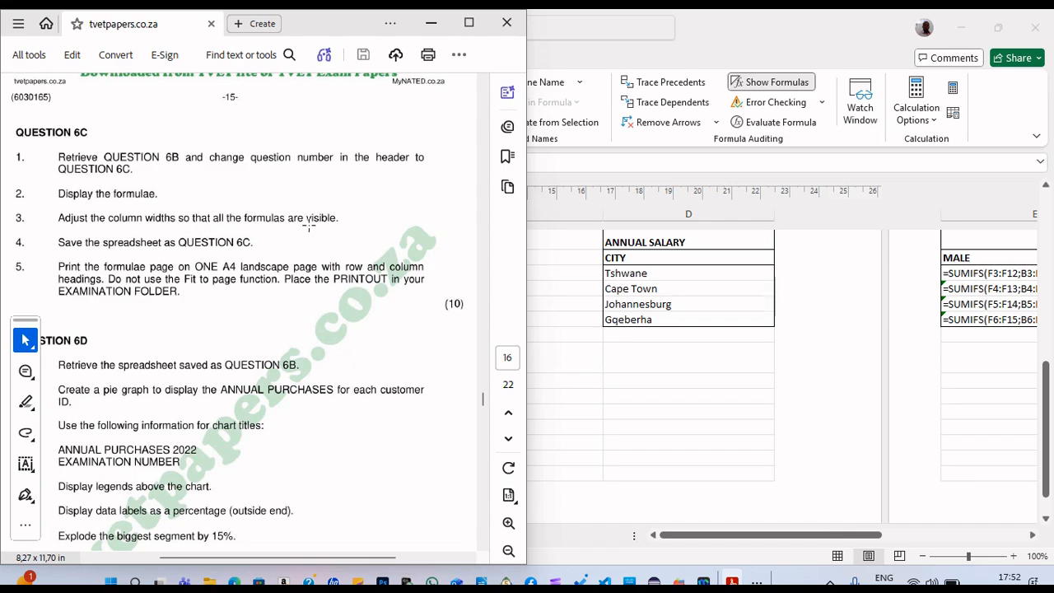
pyautogui.click(731, 25)
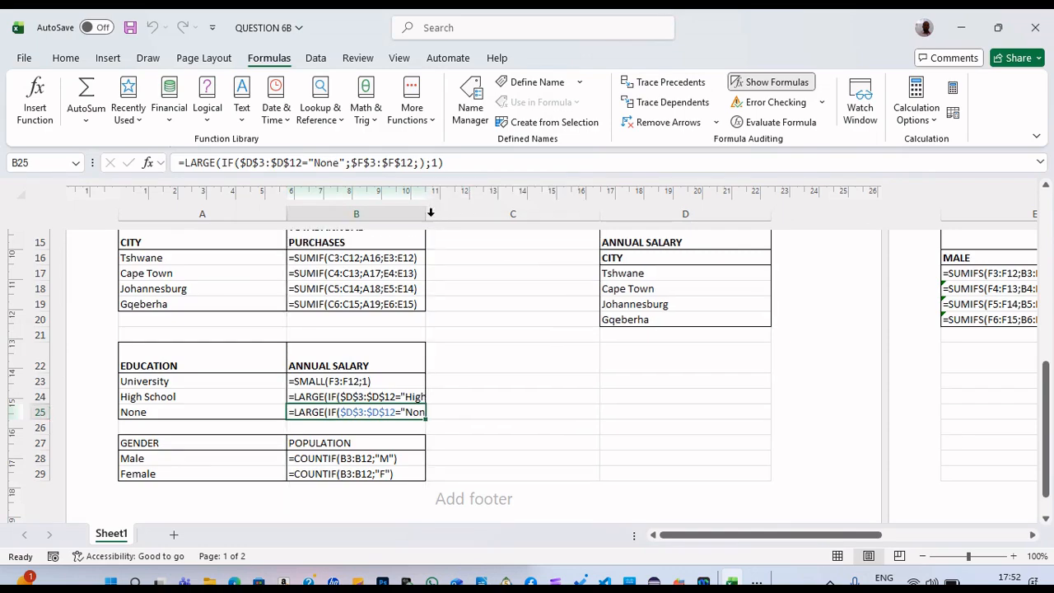
pyautogui.doubleClick(429, 214)
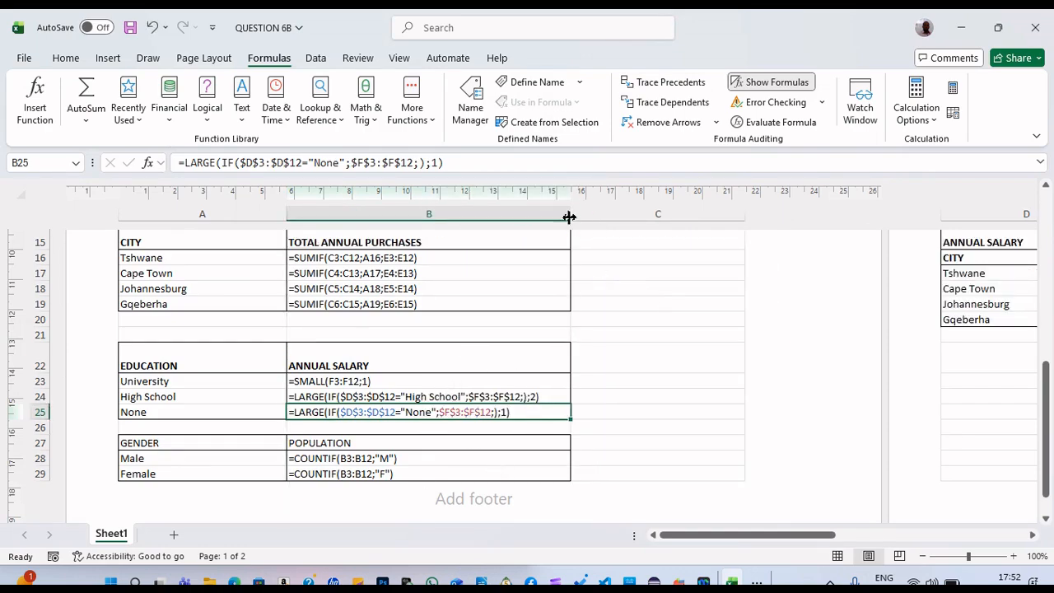
pyautogui.moveTo(569, 214); pyautogui.dragTo(540, 217)
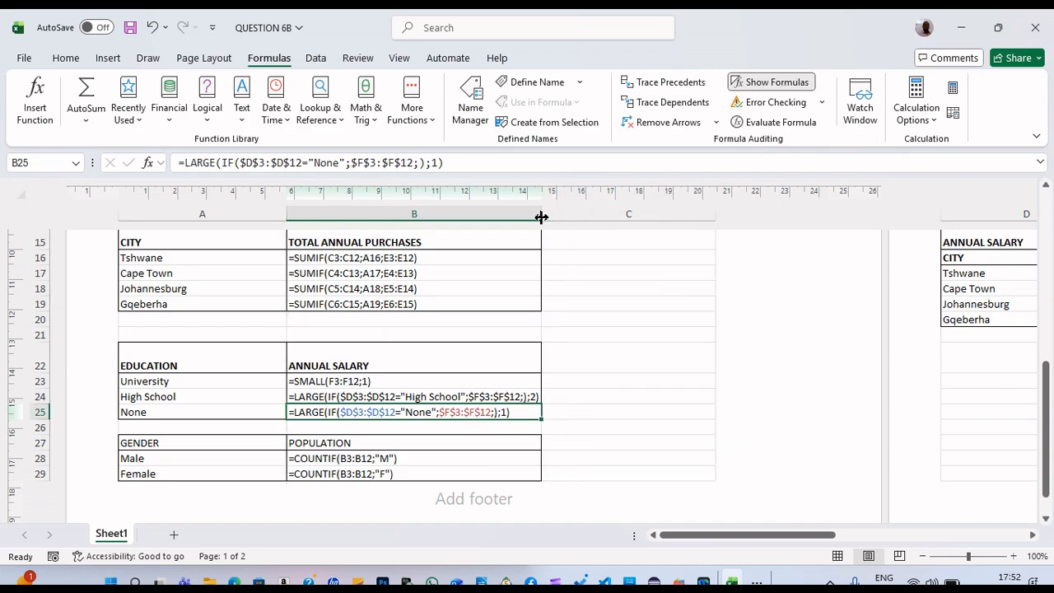
pyautogui.moveTo(290, 216); pyautogui.dragTo(199, 216)
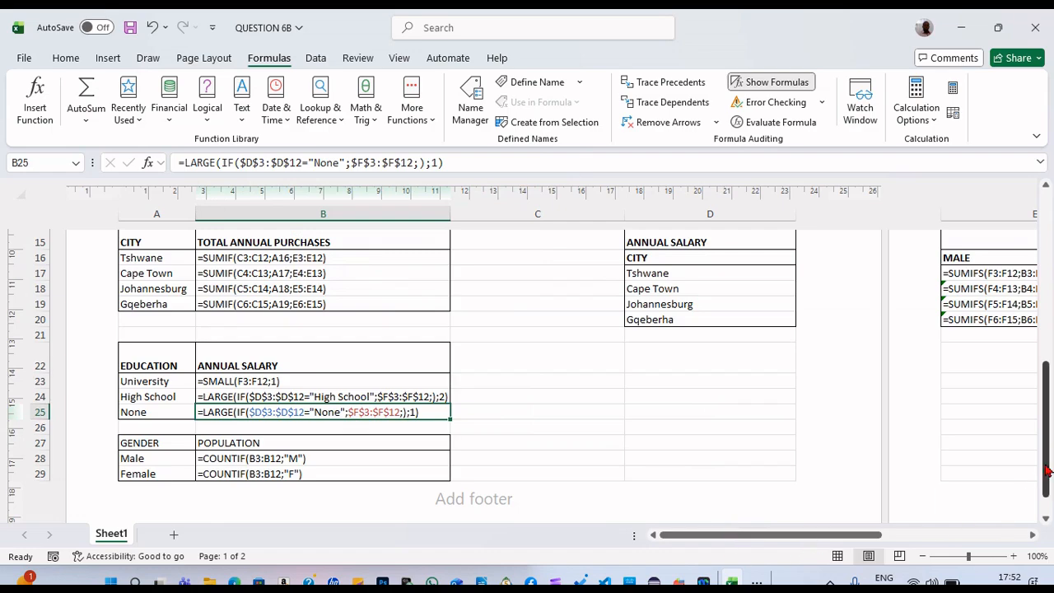
# Step: Widen columns E and F to fit the full MALE and FEMALE SUMIFS formulas
pyautogui.moveTo(1047, 471)
pyautogui.mouseDown()
pyautogui.moveTo(1050, 321)
pyautogui.moveTo(1048, 492)
pyautogui.moveTo(1049, 466)
pyautogui.mouseUp()
pyautogui.moveTo(786, 538); pyautogui.dragTo(892, 555)
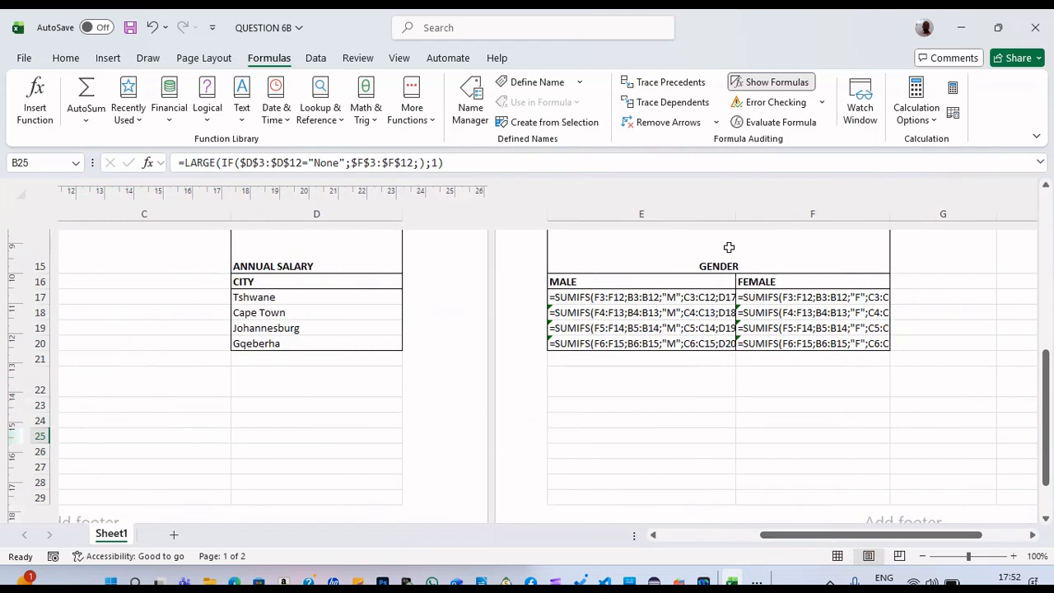
pyautogui.moveTo(737, 215); pyautogui.dragTo(763, 216)
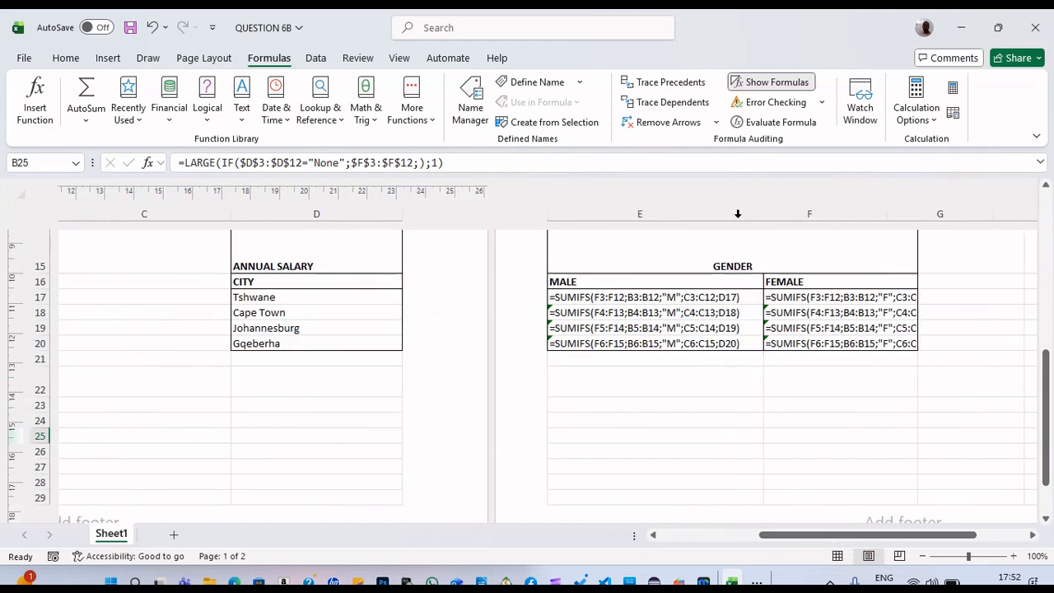
pyautogui.doubleClick(920, 217)
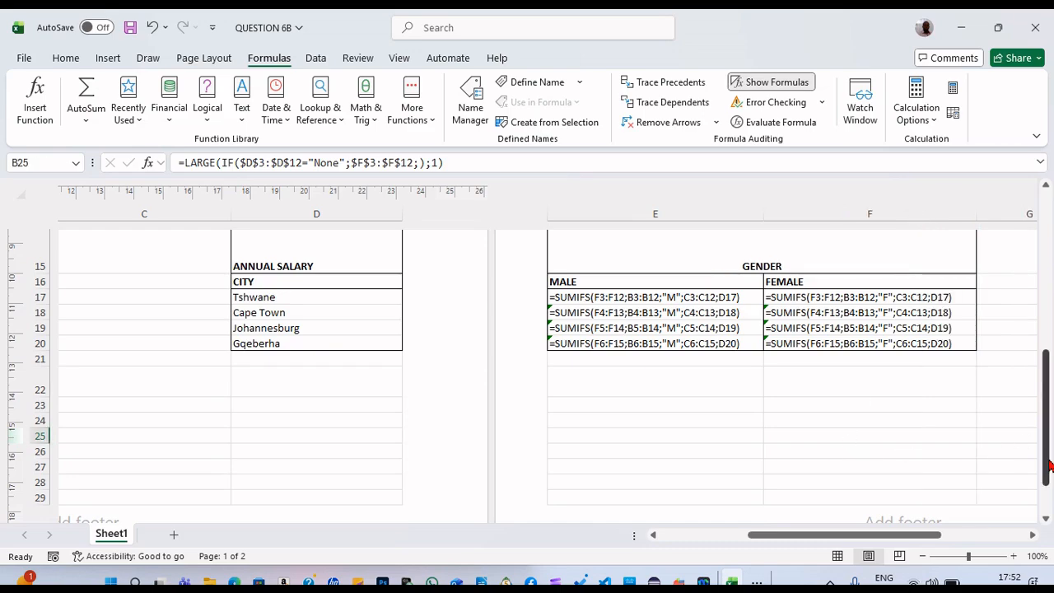
# Step: Review the Question 6C printing instructions in the PDF and check the worksheet's page orientation setting
pyautogui.moveTo(1046, 455); pyautogui.dragTo(1020, 430)
pyautogui.moveTo(859, 541); pyautogui.dragTo(665, 546)
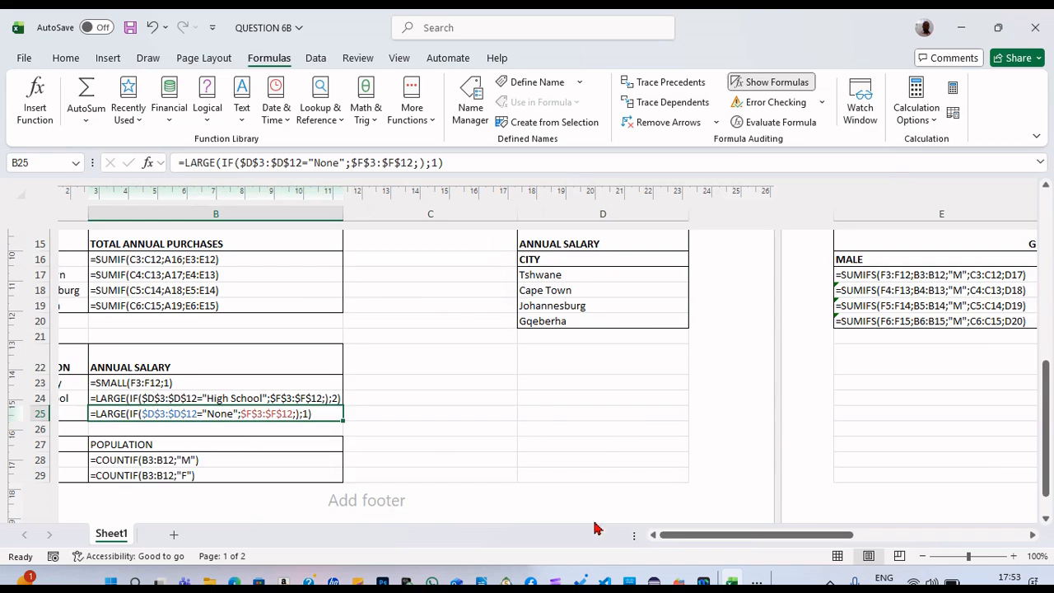
pyautogui.click(756, 582)
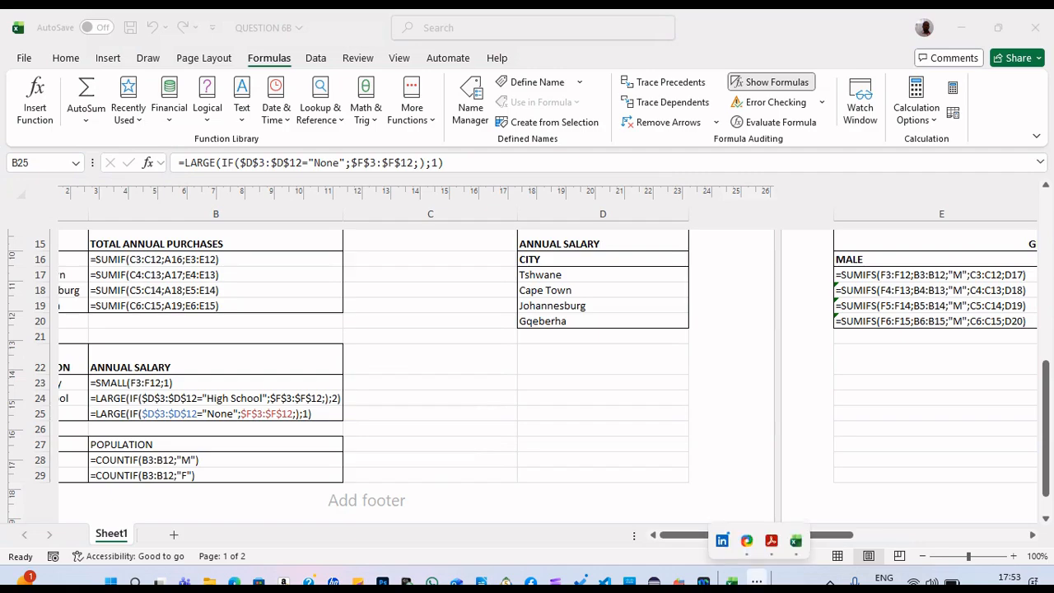
pyautogui.click(783, 538)
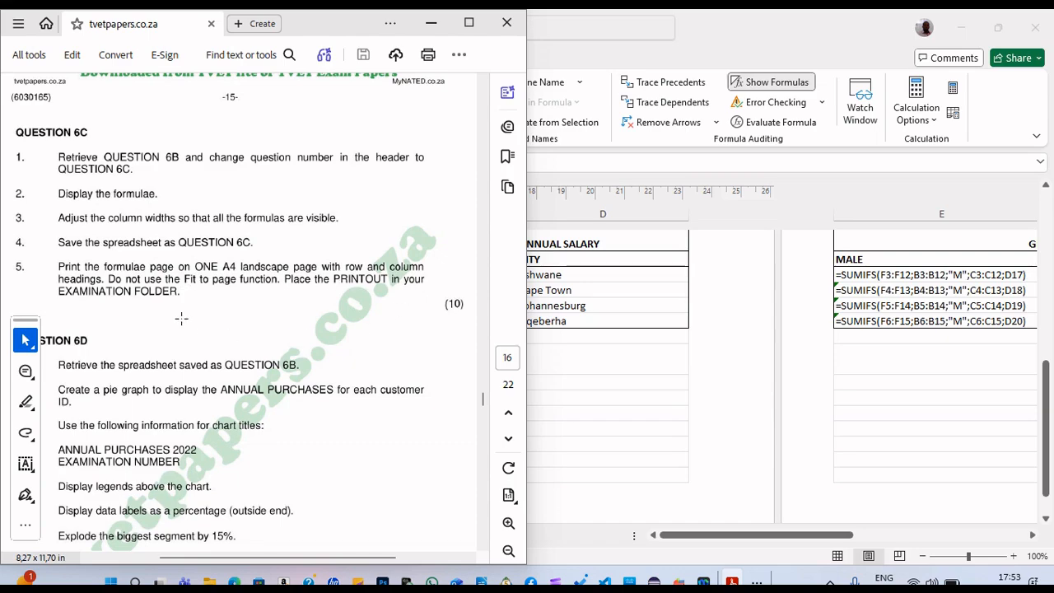
pyautogui.click(753, 27)
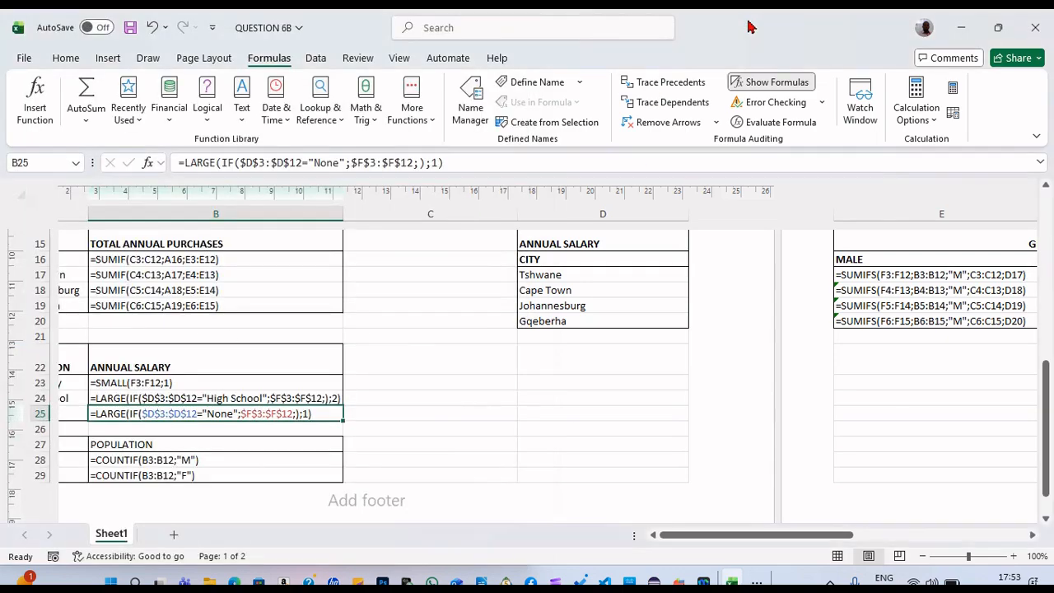
pyautogui.click(251, 288)
pyautogui.click(65, 57)
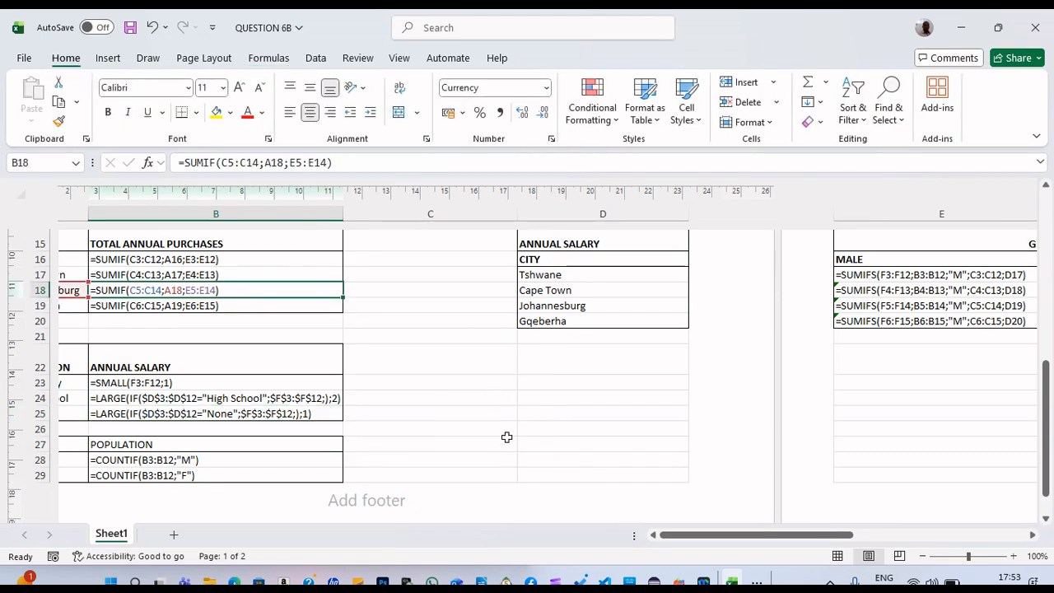
pyautogui.click(217, 61)
pyautogui.click(181, 123)
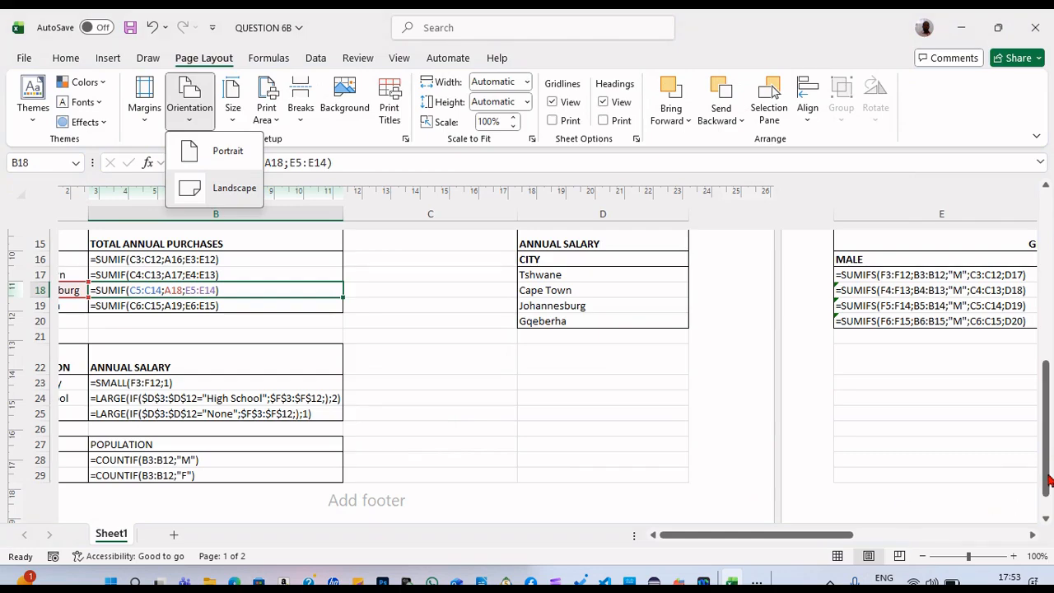
# Step: Narrow the CITY column C and the EDUCATION column D to the width of their entries
pyautogui.moveTo(1048, 480); pyautogui.dragTo(1047, 309)
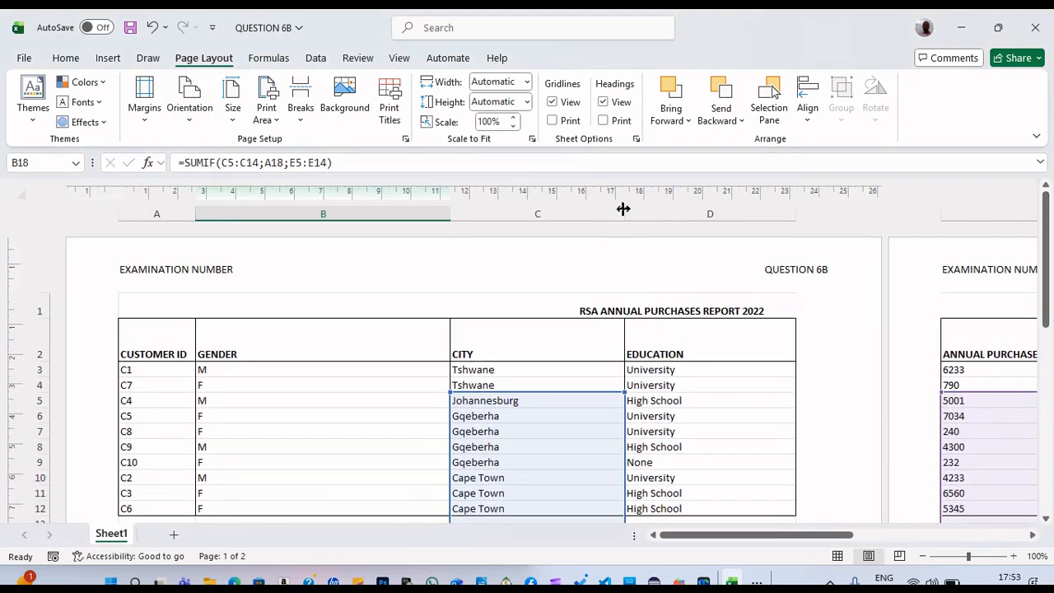
pyautogui.moveTo(624, 213); pyautogui.dragTo(520, 219)
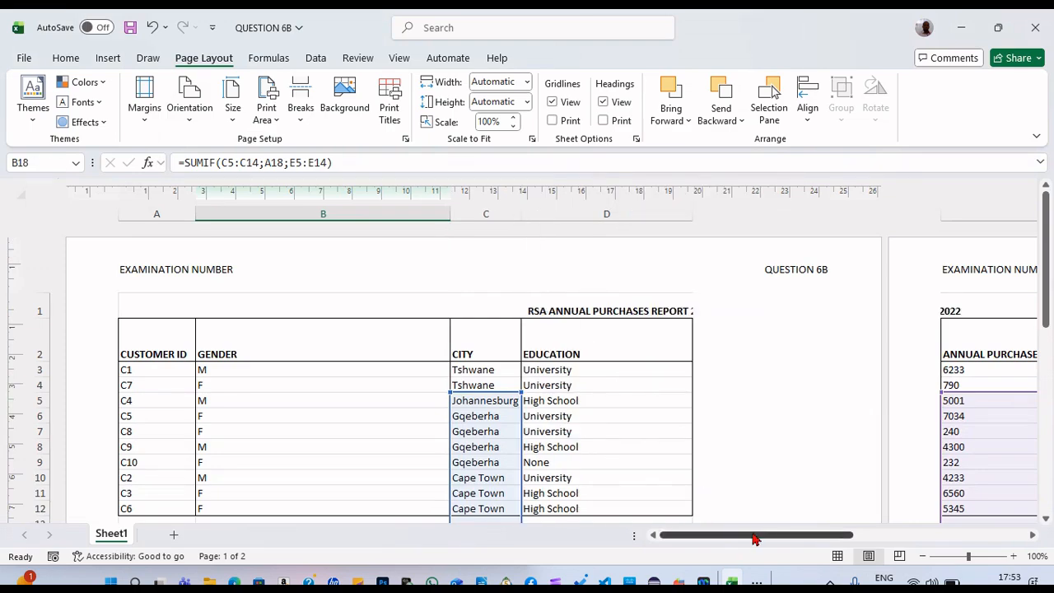
pyautogui.moveTo(756, 537); pyautogui.dragTo(687, 546)
pyautogui.moveTo(1038, 286)
pyautogui.mouseDown()
pyautogui.moveTo(1024, 448)
pyautogui.moveTo(1035, 478)
pyautogui.moveTo(1052, 342)
pyautogui.moveTo(1047, 325)
pyautogui.moveTo(1042, 379)
pyautogui.moveTo(1039, 282)
pyautogui.mouseUp()
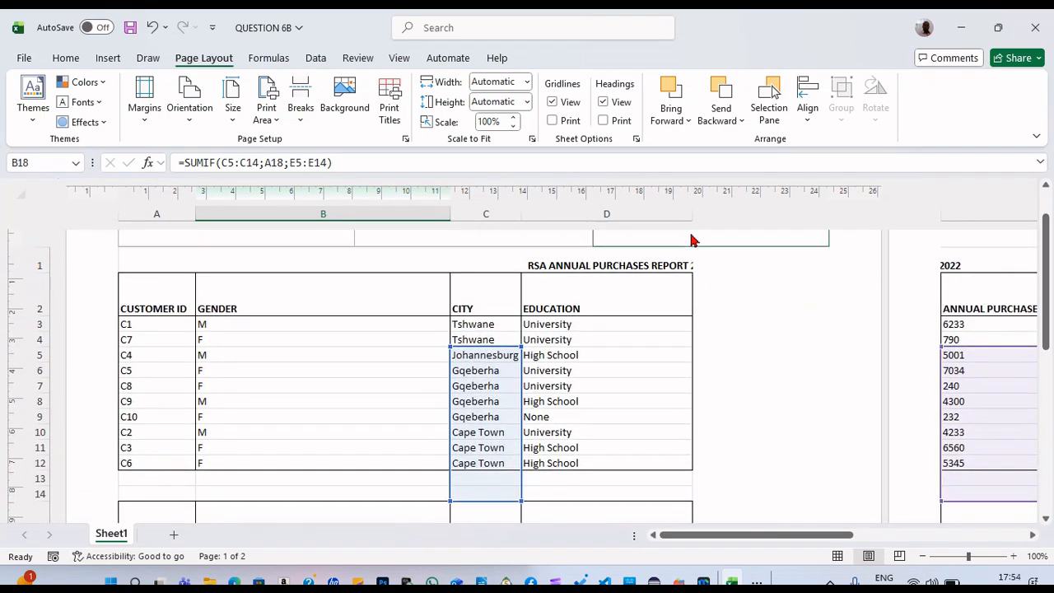
pyautogui.moveTo(696, 214); pyautogui.dragTo(605, 222)
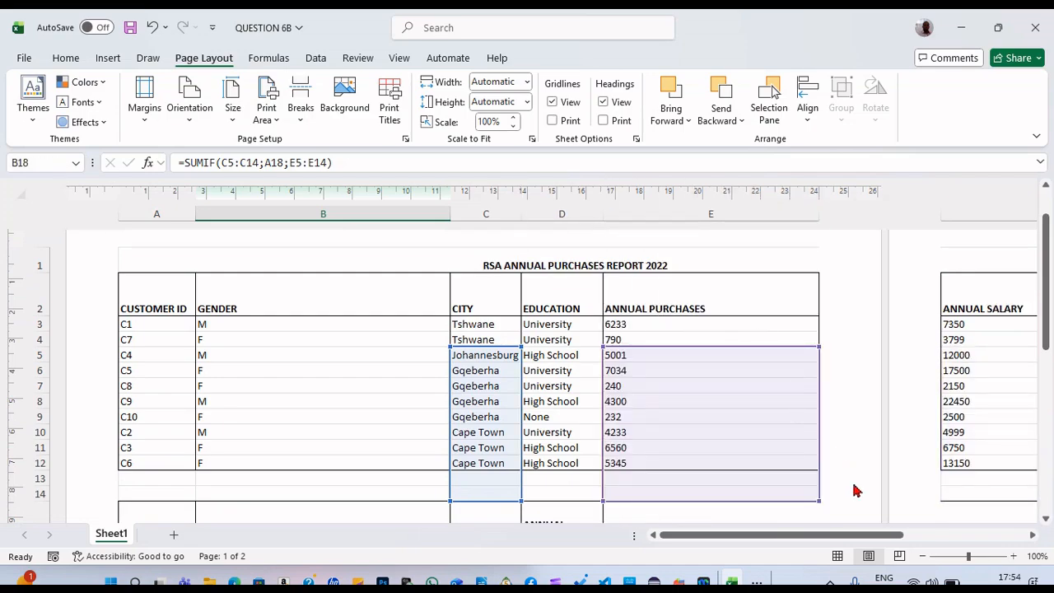
# Step: Reduce the widths of columns E and F to just fit their full SUMIFS formulas
pyautogui.moveTo(1044, 313); pyautogui.dragTo(1021, 395)
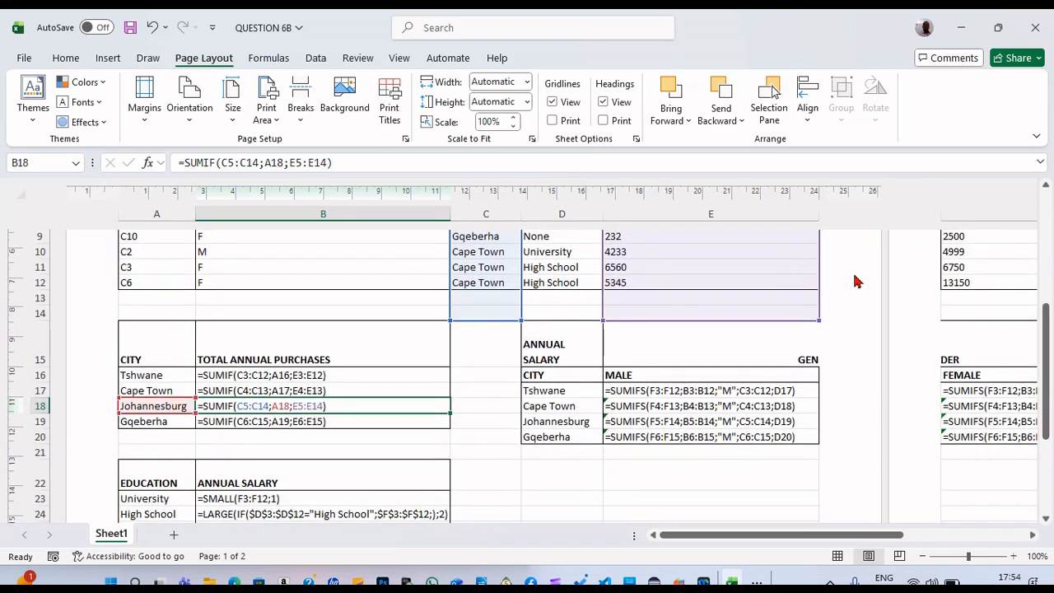
pyautogui.moveTo(822, 214); pyautogui.dragTo(803, 214)
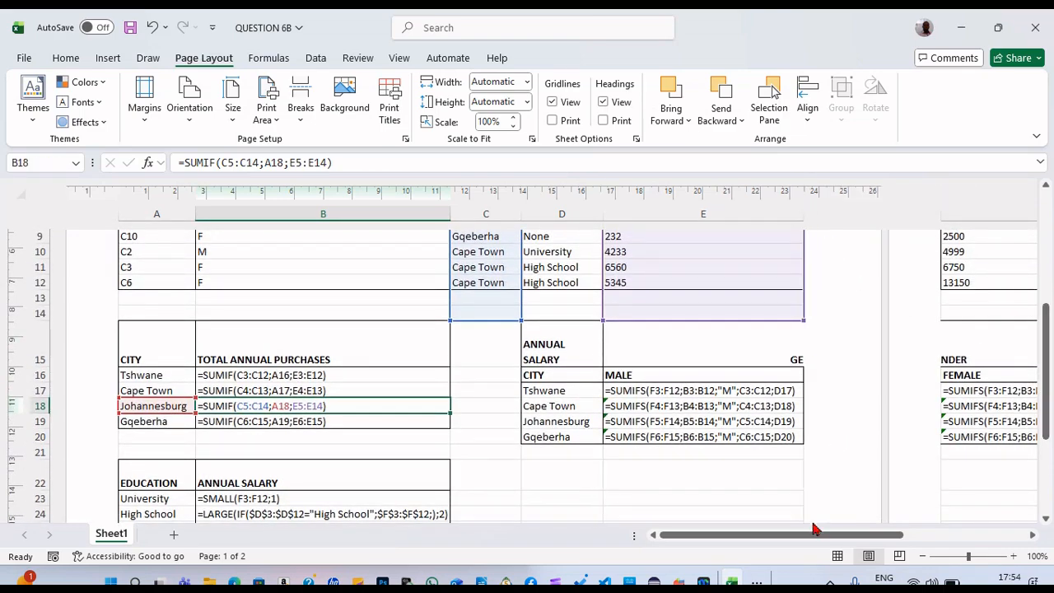
pyautogui.moveTo(795, 535); pyautogui.dragTo(900, 536)
pyautogui.moveTo(1050, 400); pyautogui.dragTo(1050, 287)
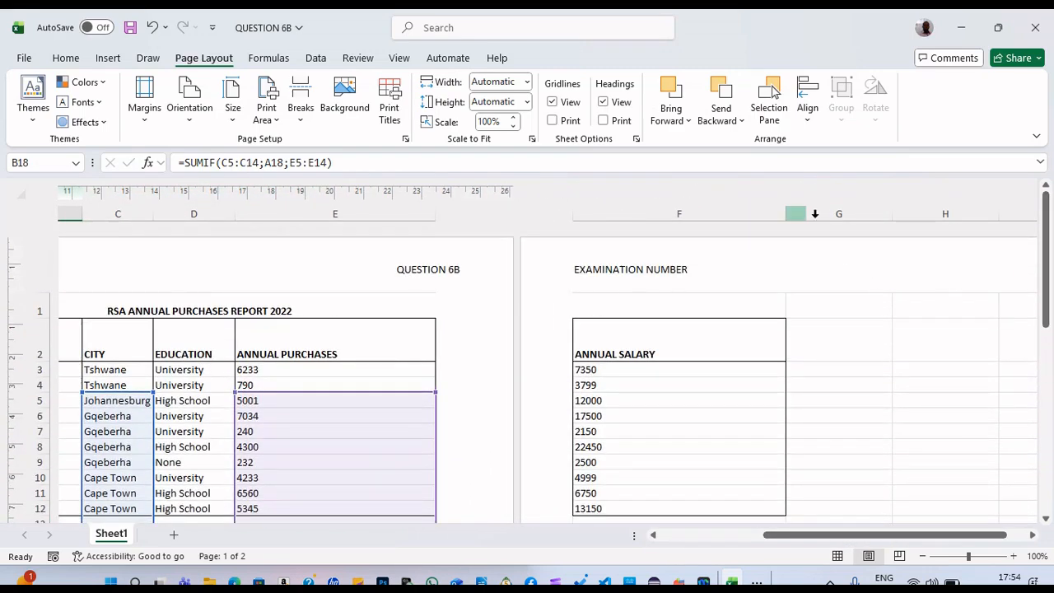
pyautogui.moveTo(788, 213); pyautogui.dragTo(754, 213)
pyautogui.moveTo(1050, 280); pyautogui.dragTo(1018, 390)
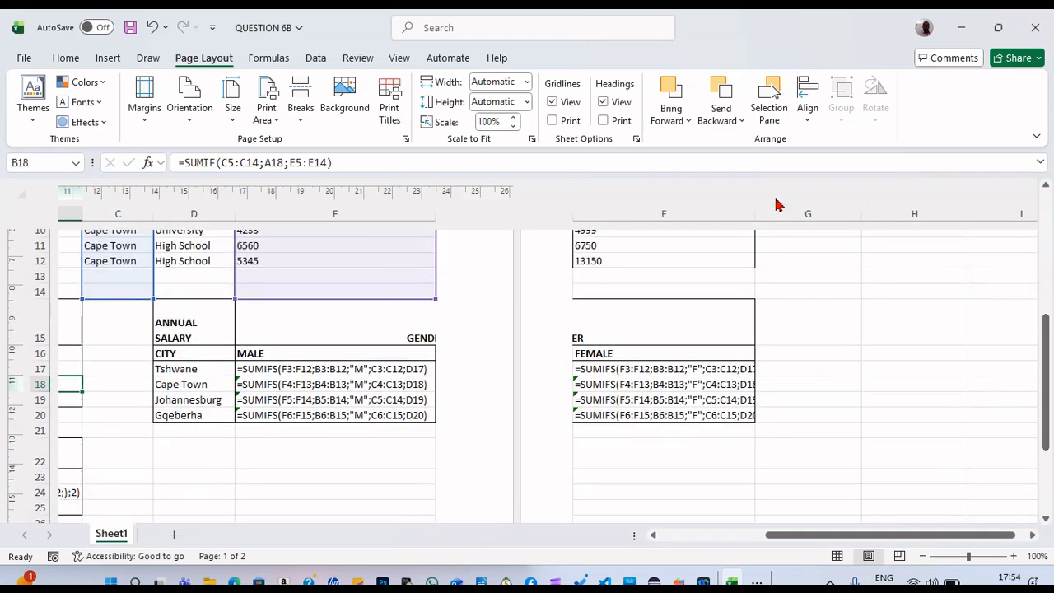
pyautogui.moveTo(755, 210); pyautogui.dragTo(769, 212)
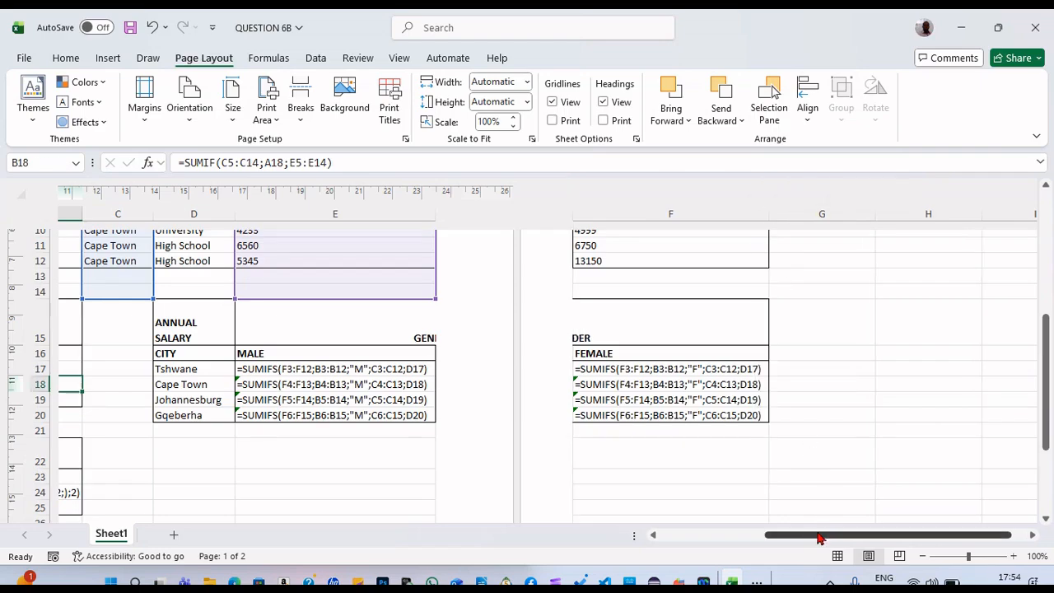
pyautogui.moveTo(830, 535); pyautogui.dragTo(654, 545)
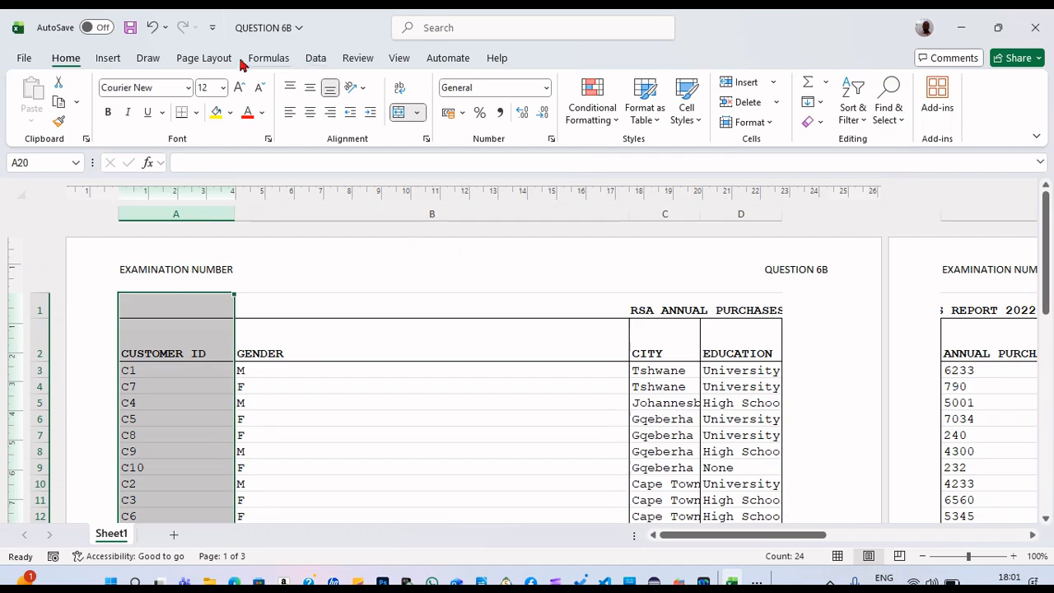
# Step: Turn on printing of the row and column headings for the sheet, keeping them displayed on screen
pyautogui.click(193, 64)
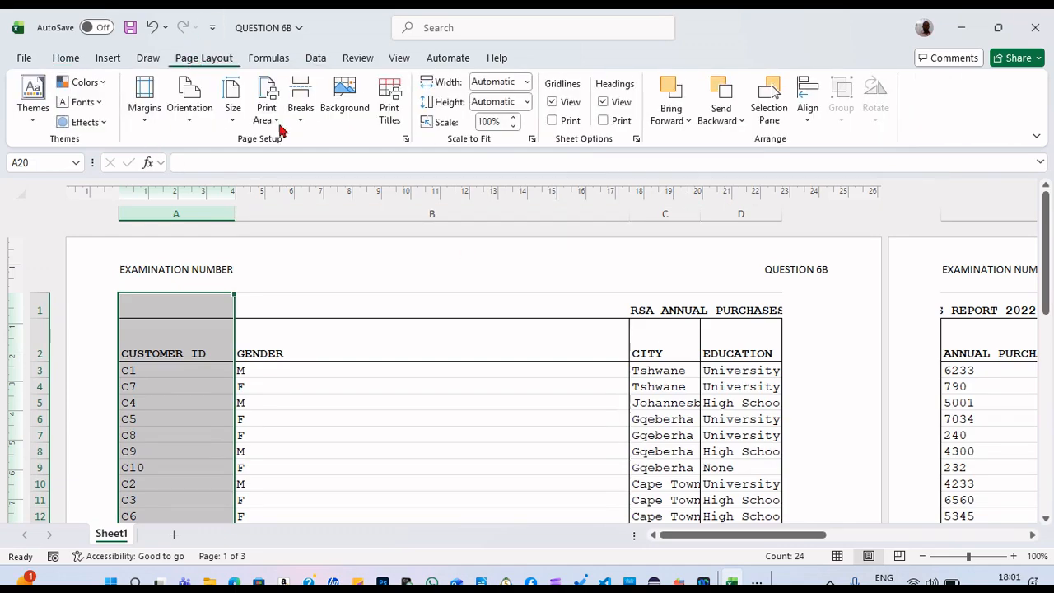
pyautogui.click(604, 102)
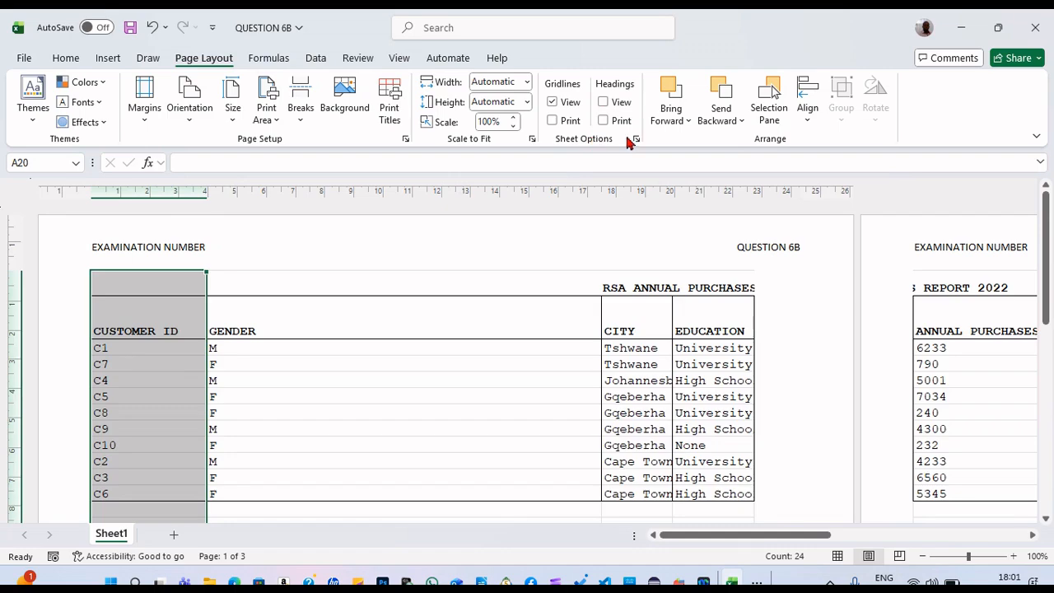
pyautogui.click(604, 103)
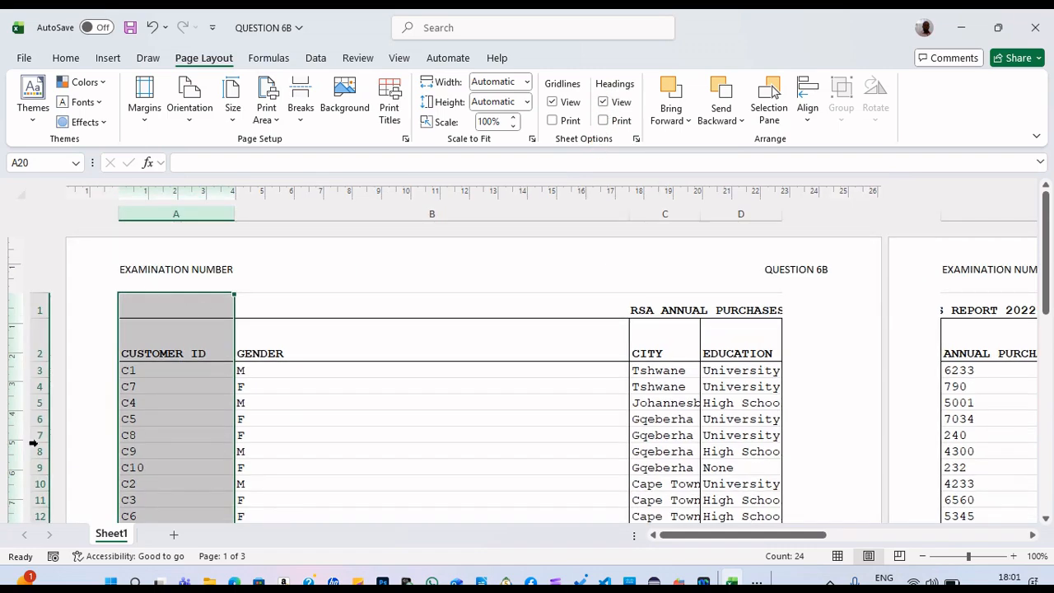
pyautogui.click(607, 123)
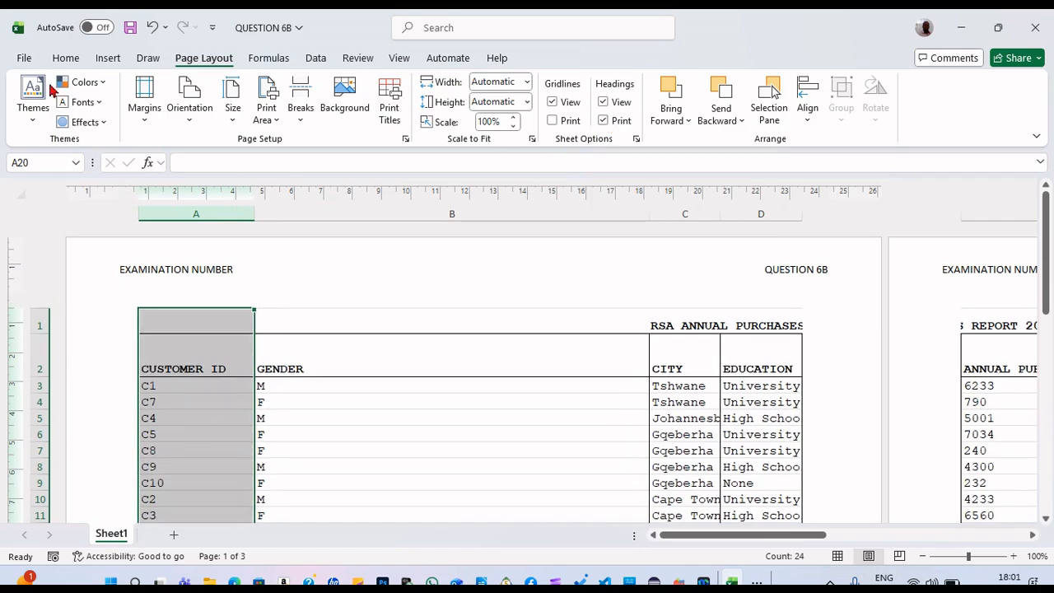
# Step: Check the formula sheet's print preview with its row and column headings, and review the list of available printers
pyautogui.click(23, 58)
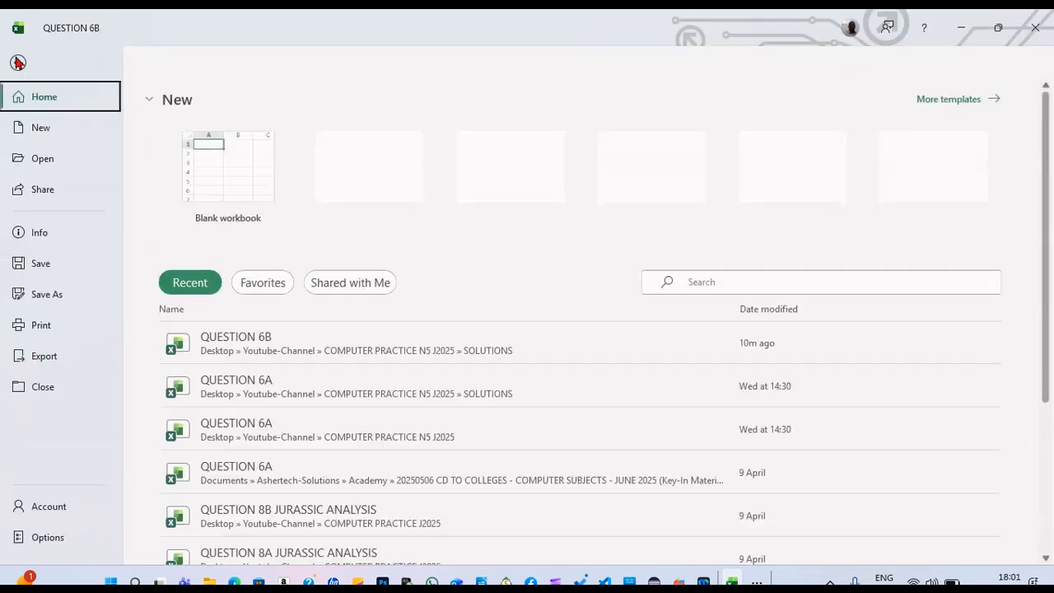
pyautogui.click(51, 329)
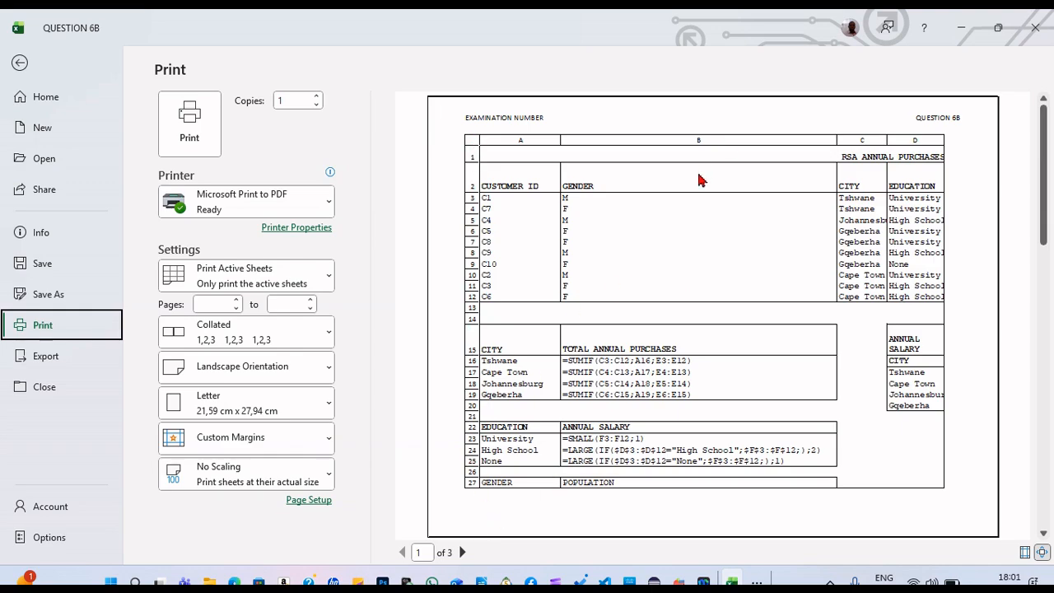
pyautogui.click(306, 211)
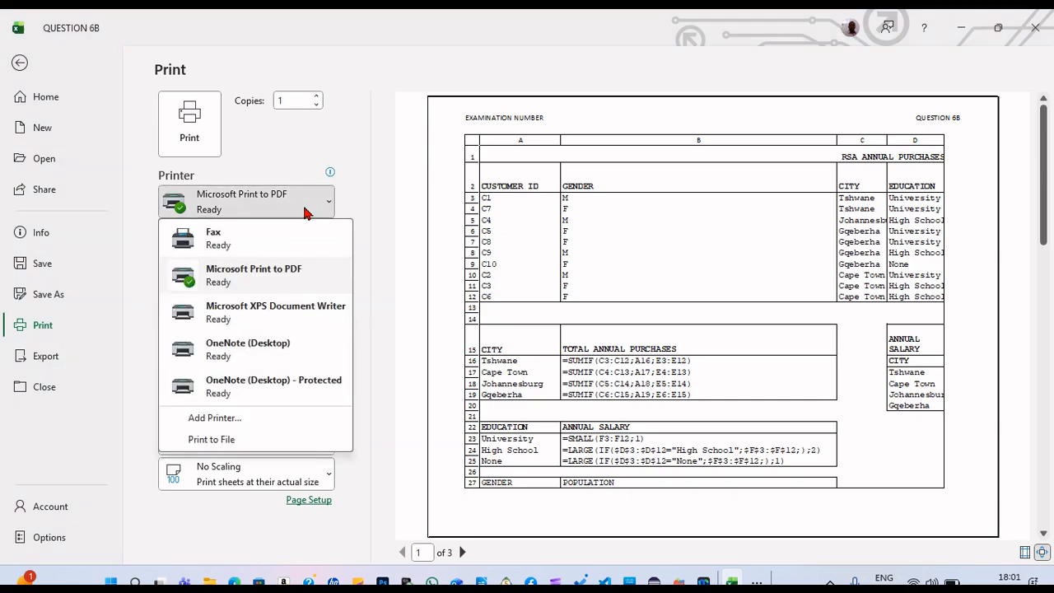
pyautogui.click(305, 211)
pyautogui.click(307, 210)
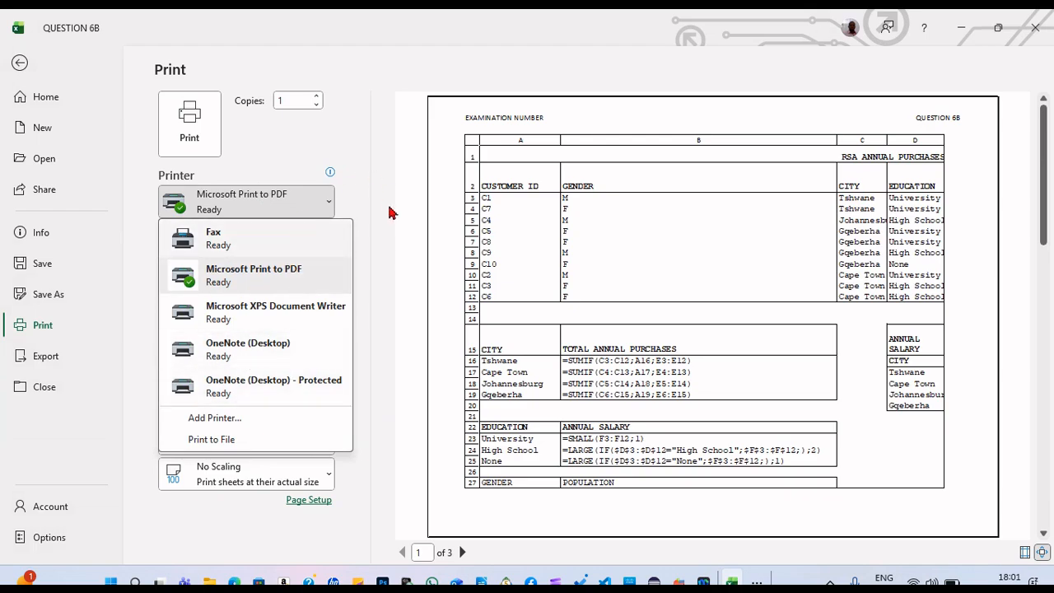
pyautogui.press('Escape')
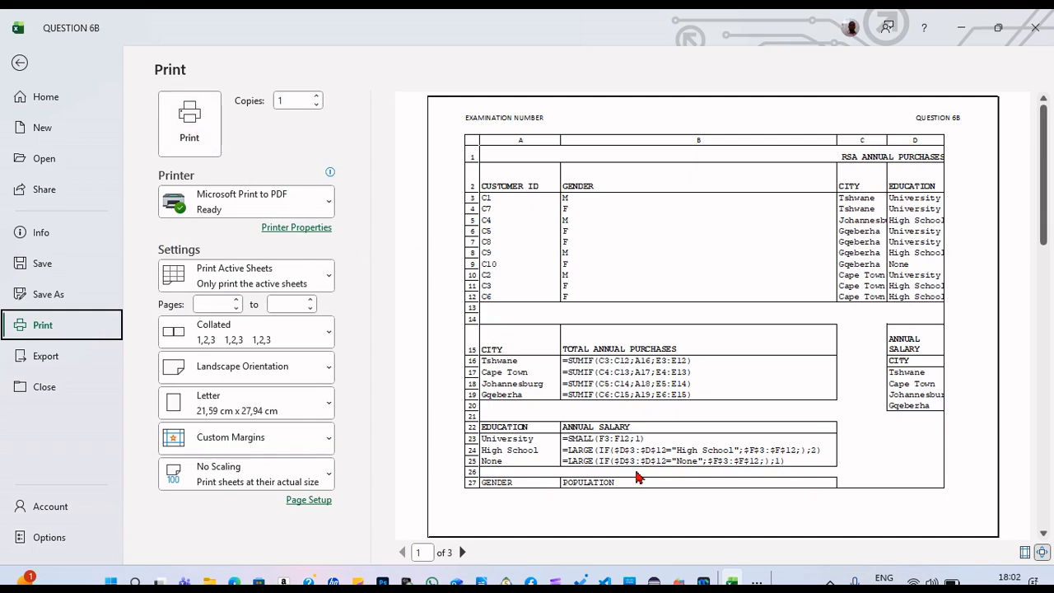
pyautogui.click(22, 67)
# Step: Change the question label in the page header to QUESTION 6C
pyautogui.click(812, 278)
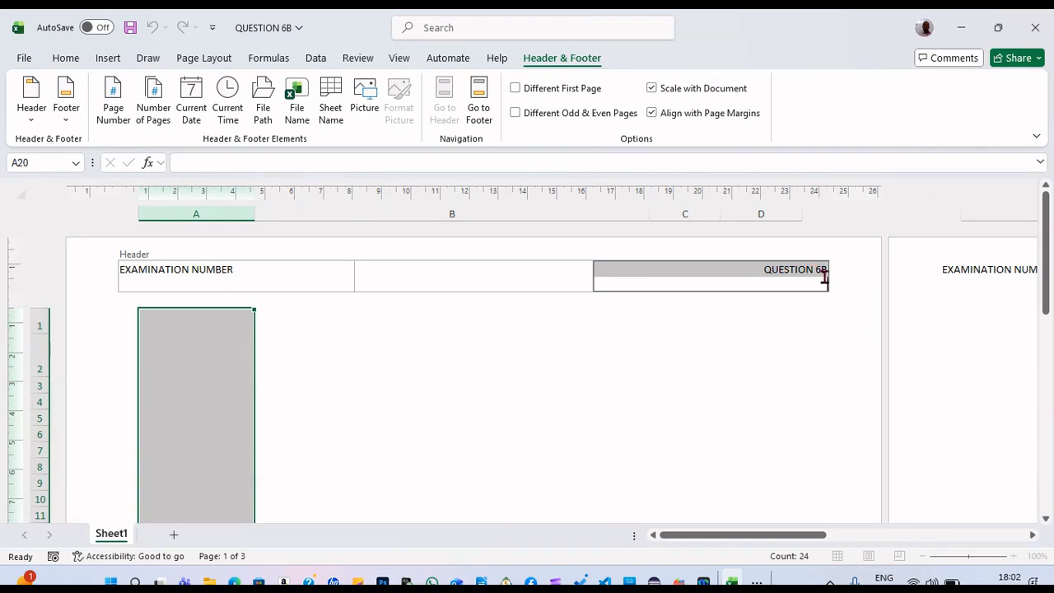
pyautogui.click(822, 276)
pyautogui.press('BackSpace')
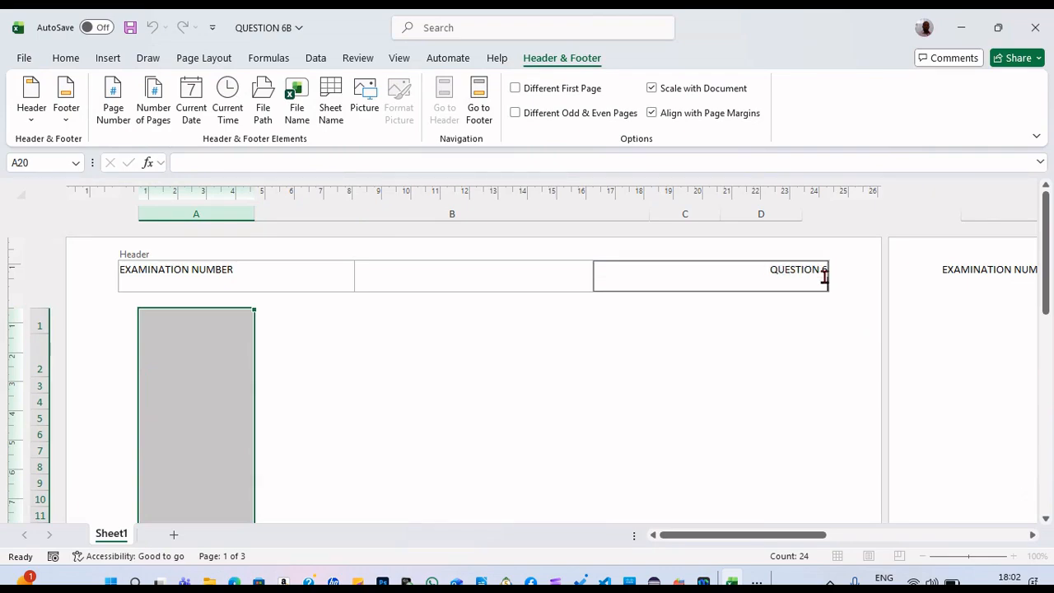
pyautogui.write('C')
# Step: Save a copy of the workbook as QUESTION 6C in the SOLUTIONS folder, in Excel Workbook (*.xlsx) format
pyautogui.click(24, 59)
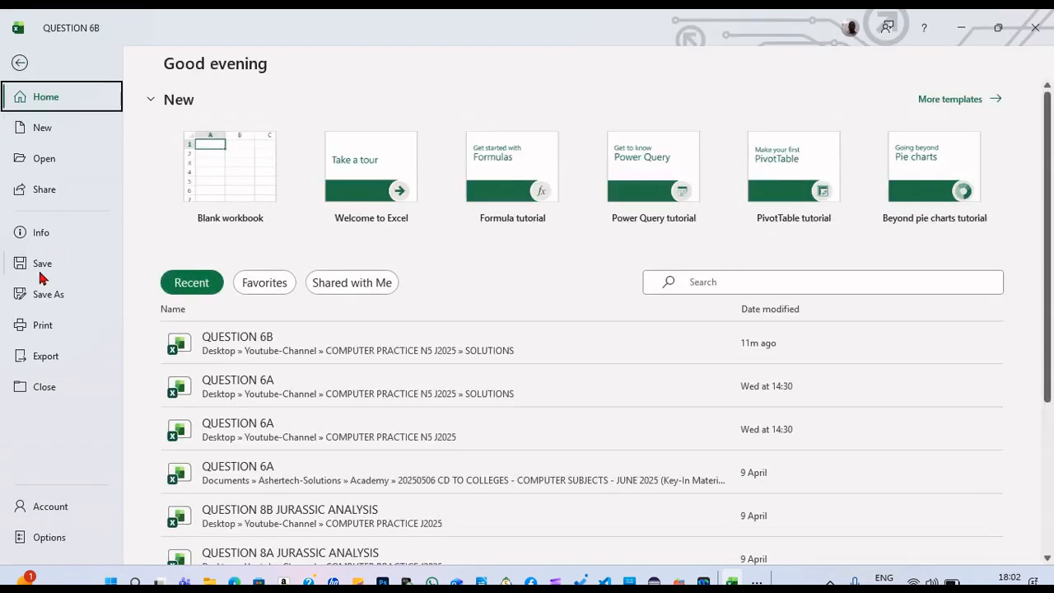
pyautogui.click(47, 298)
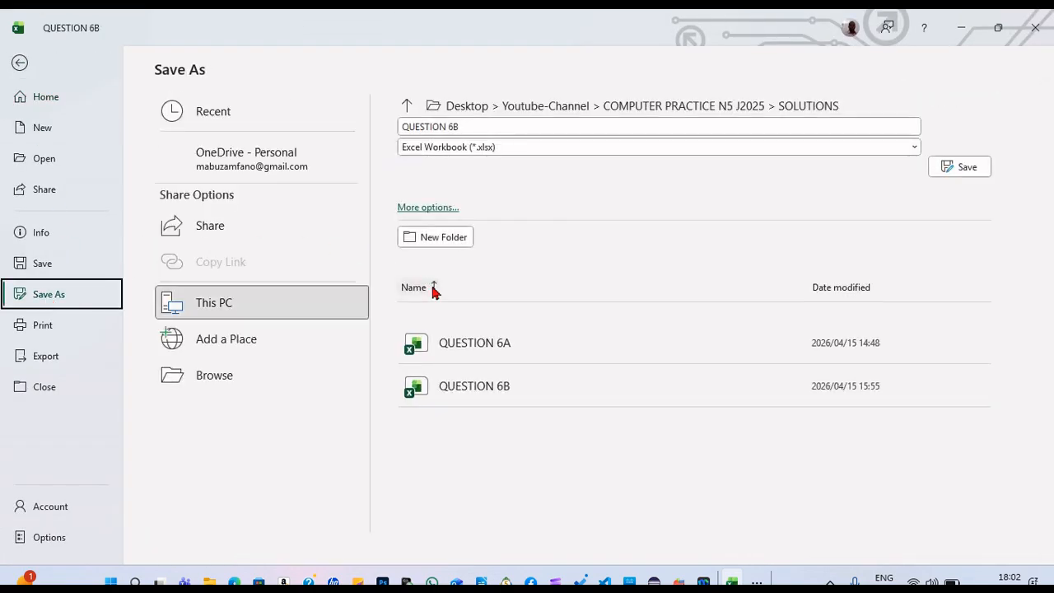
pyautogui.click(496, 124)
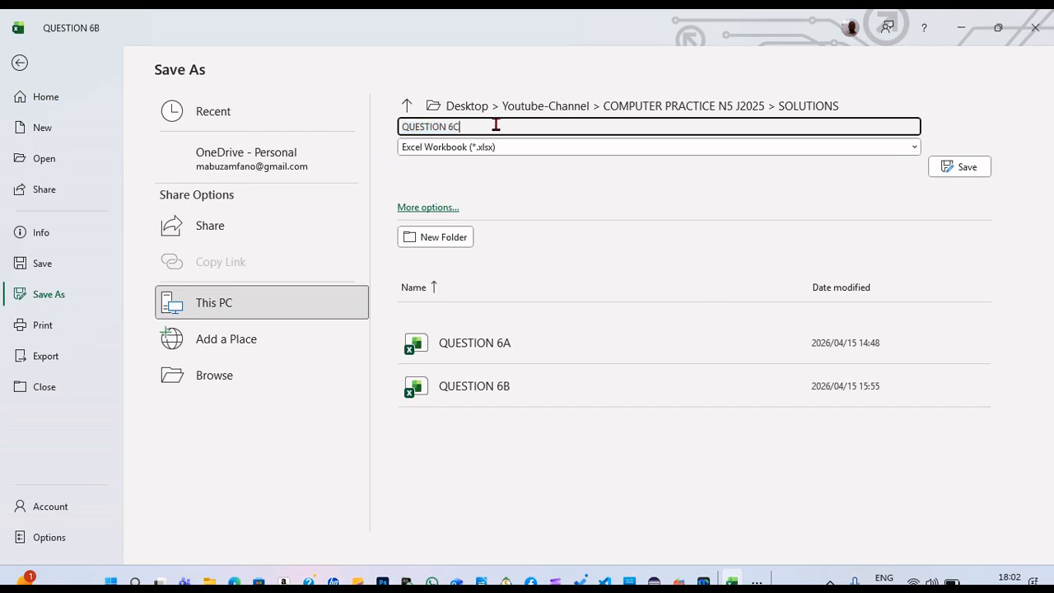
pyautogui.write('C')
pyautogui.click(965, 169)
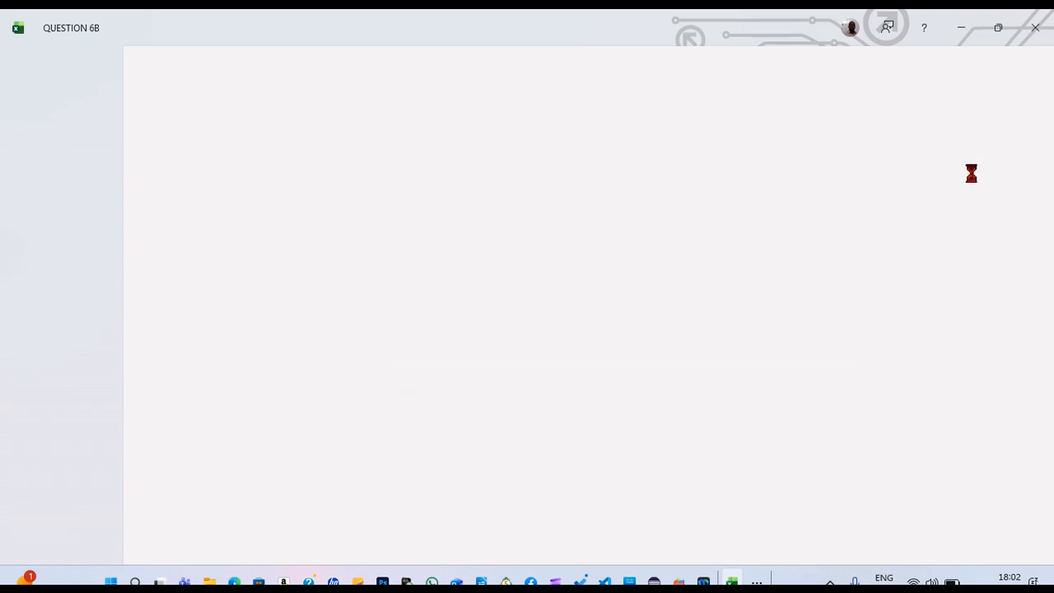